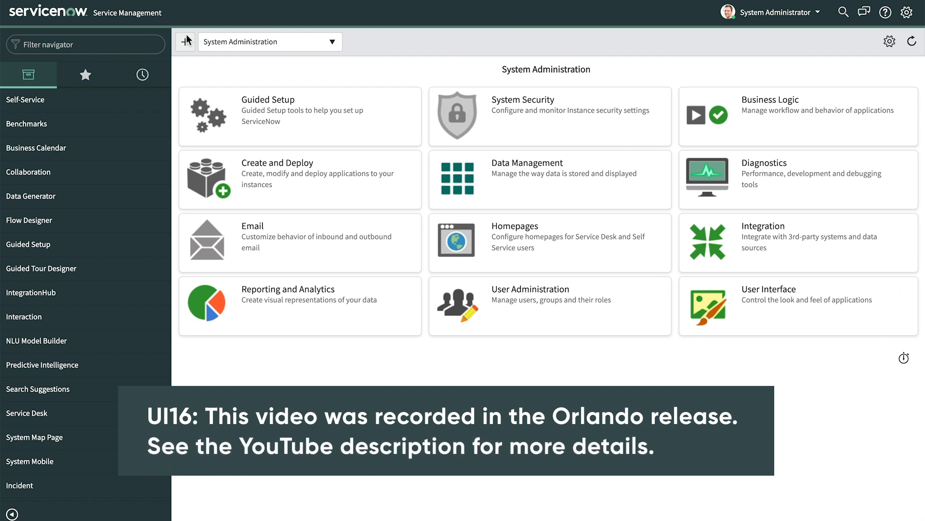
Step: Open the Automated Test Framework's tests and save a new test named "Safety: Test Due Date Field Hidden"
click(134, 44)
text(automated test)
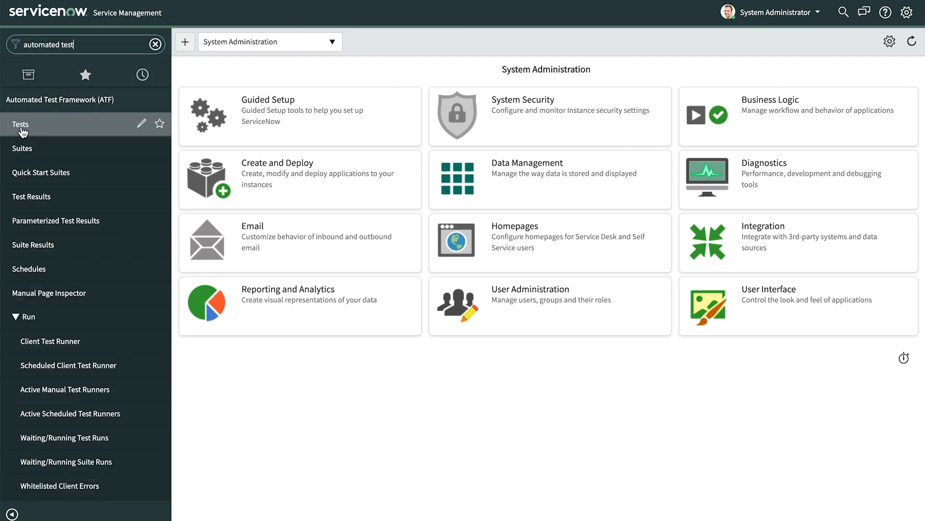
click(21, 128)
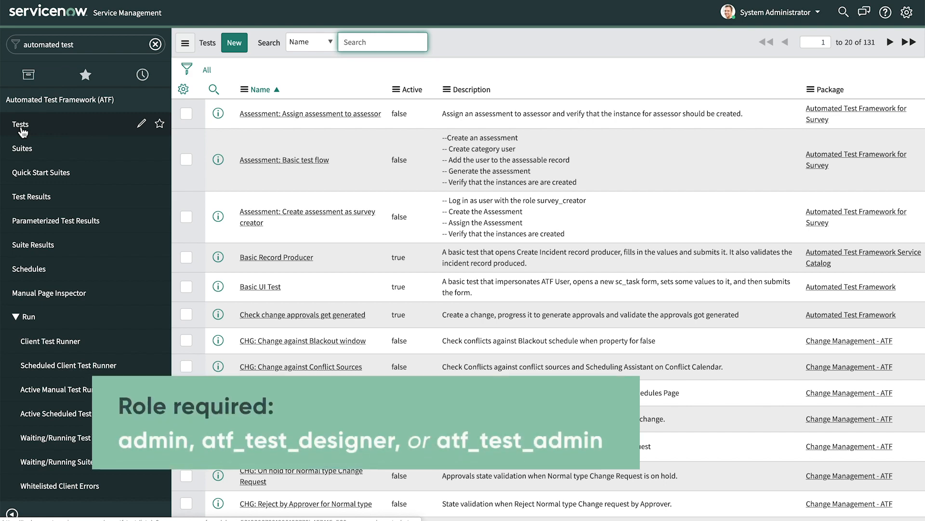
click(235, 44)
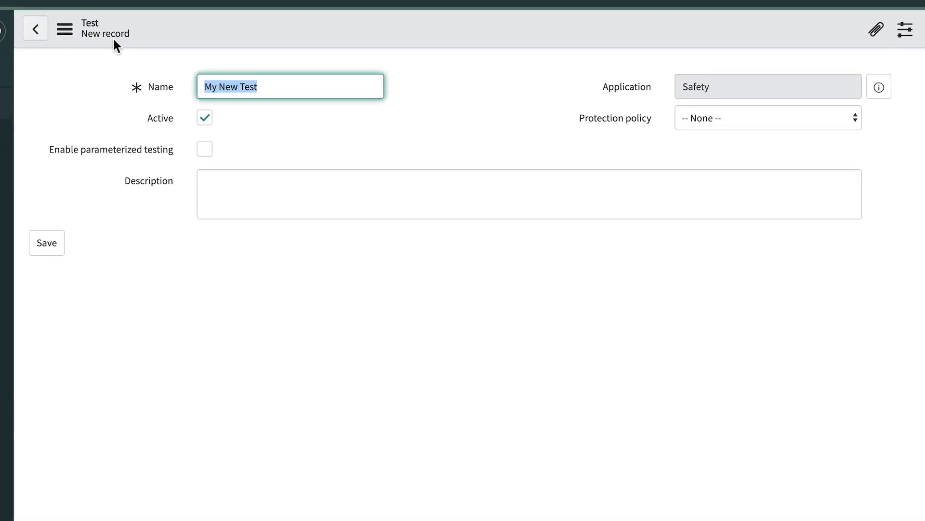
text(Safety: Test Due Date Field Hidden)
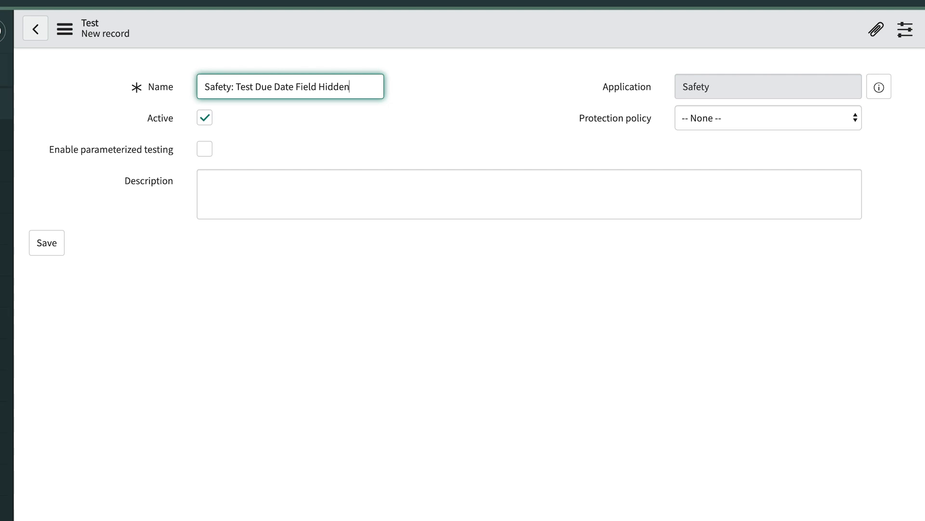
click(45, 246)
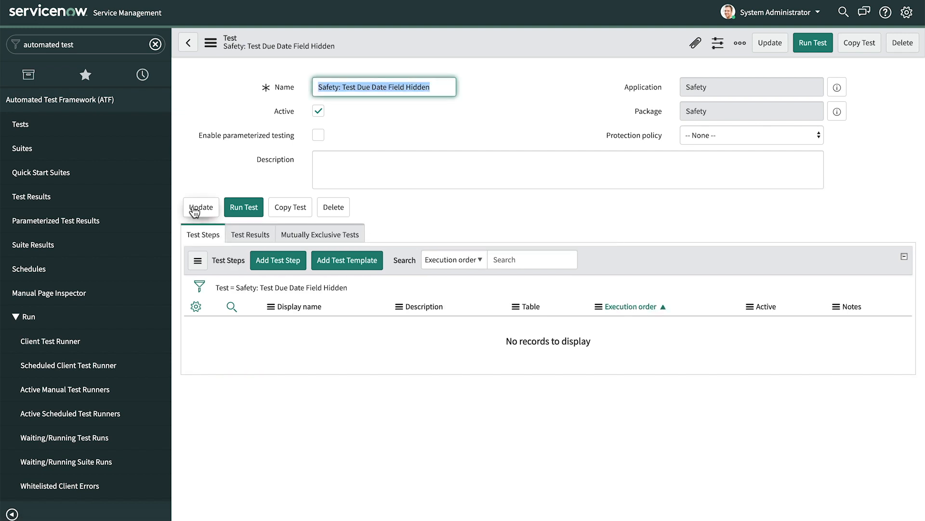
Step: Start a Create a User test step with first name "Safety" and last name "Tester"
click(268, 262)
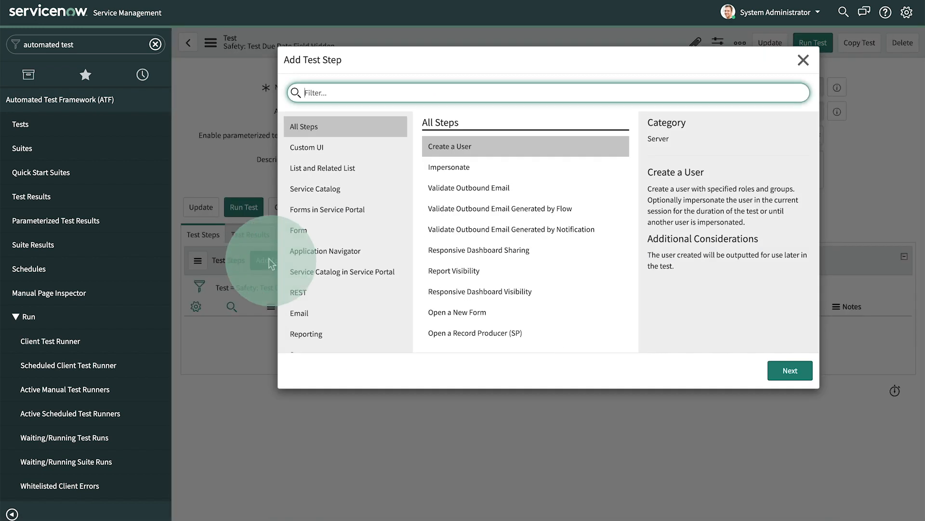
click(447, 151)
click(786, 371)
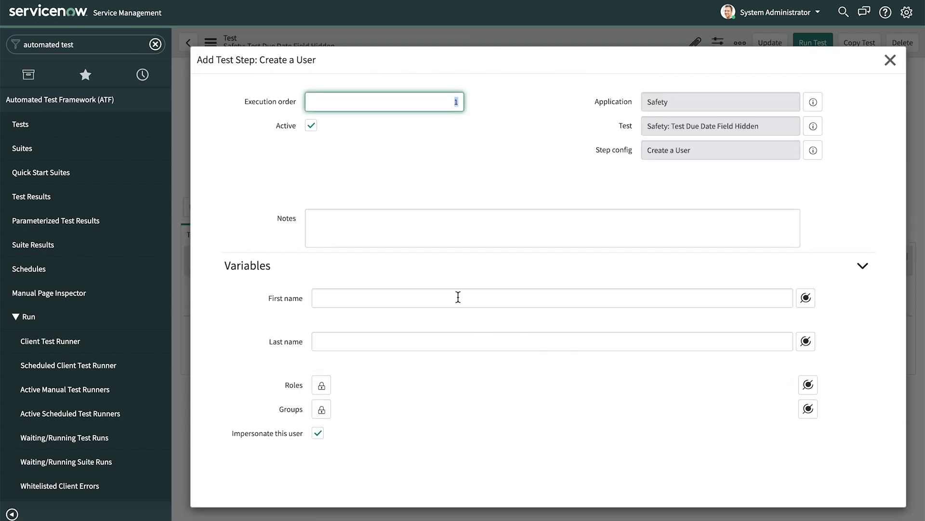
click(458, 297)
text(Safety)
click(439, 338)
text(Tester)
Step: Assign the x_snc_safety.user role to the test user and submit the Create a User step
click(321, 387)
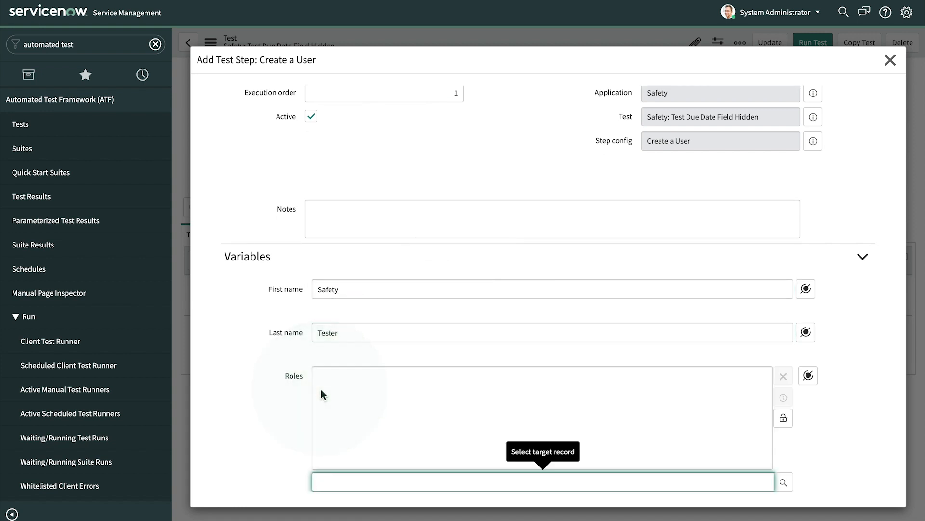
scroll(321, 389, down, 1)
text(x_s)
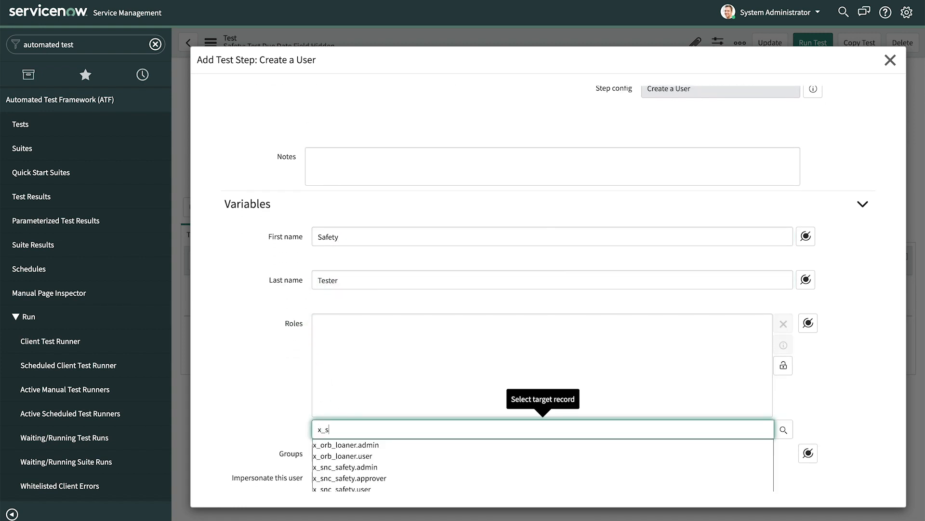
text(nc)
click(348, 465)
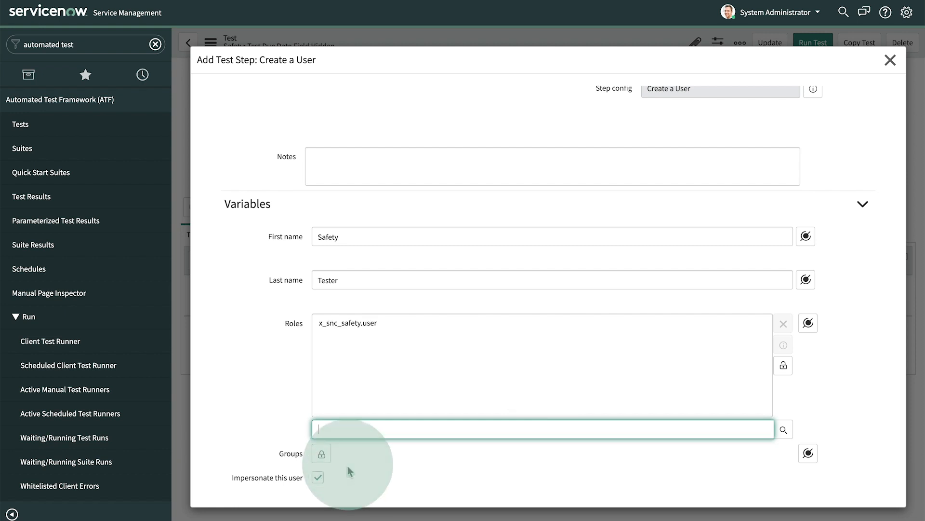
click(362, 469)
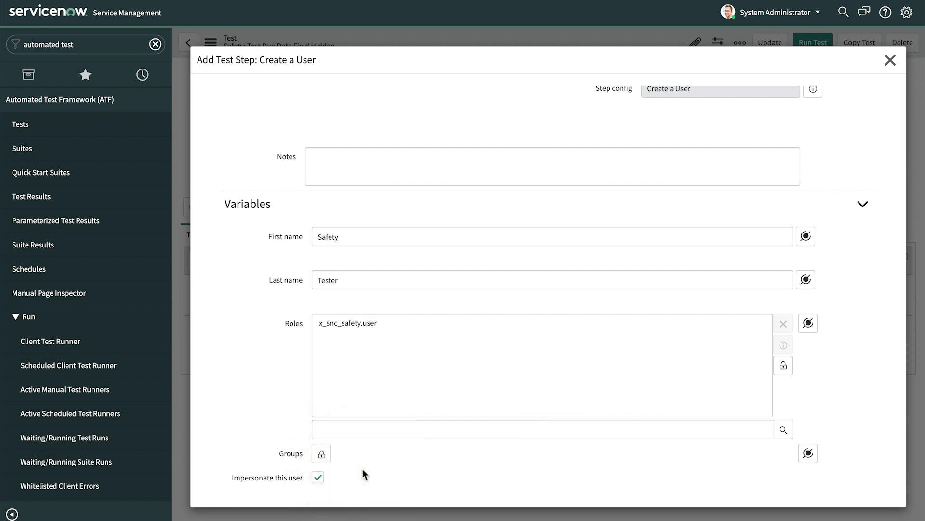
click(786, 369)
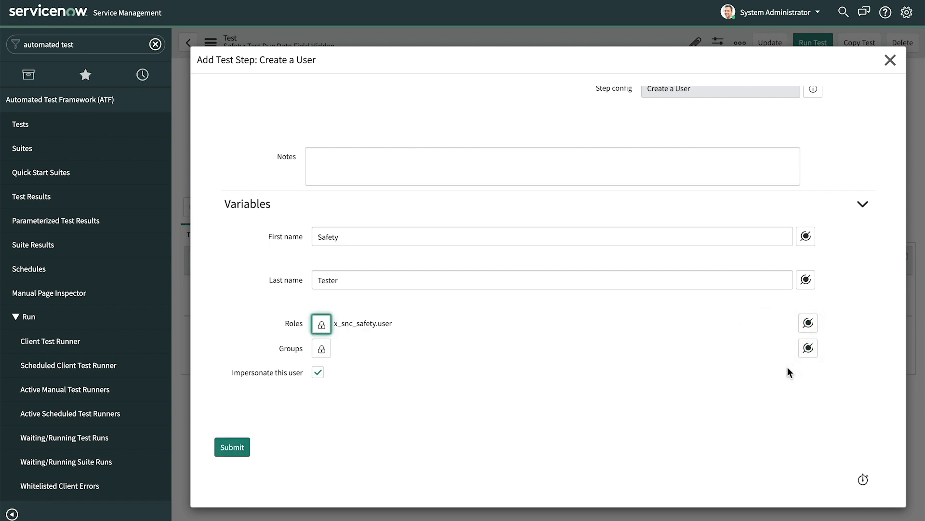
click(232, 446)
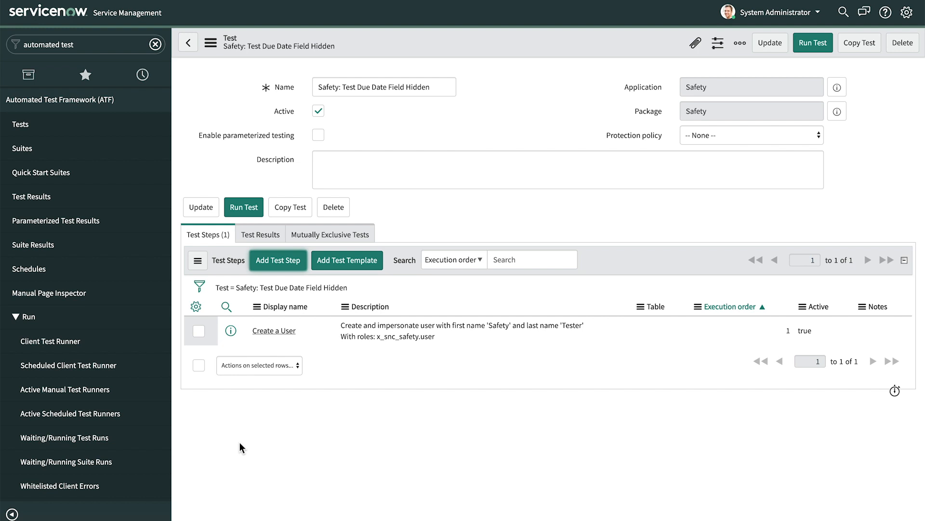
Step: Add an Open a New Form test step for the Issue [x_snc_safety_issue] table and submit it
click(279, 263)
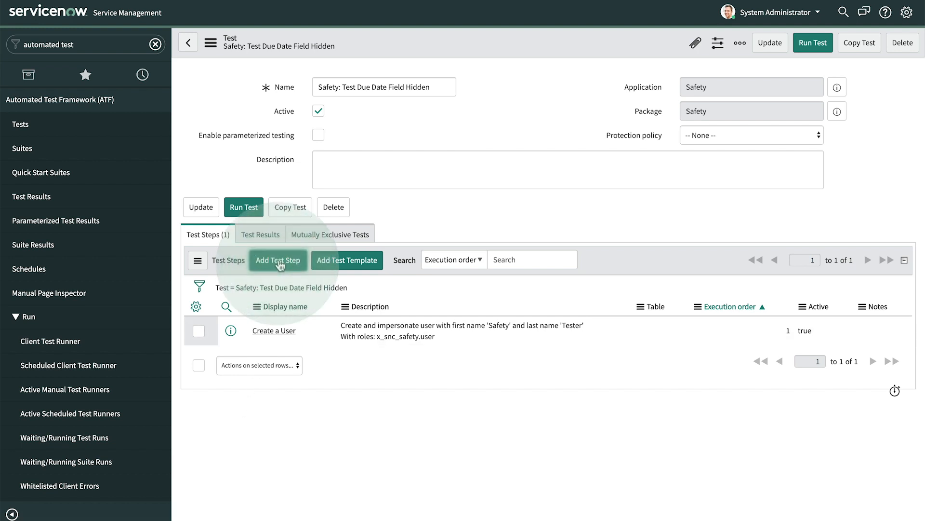
click(325, 232)
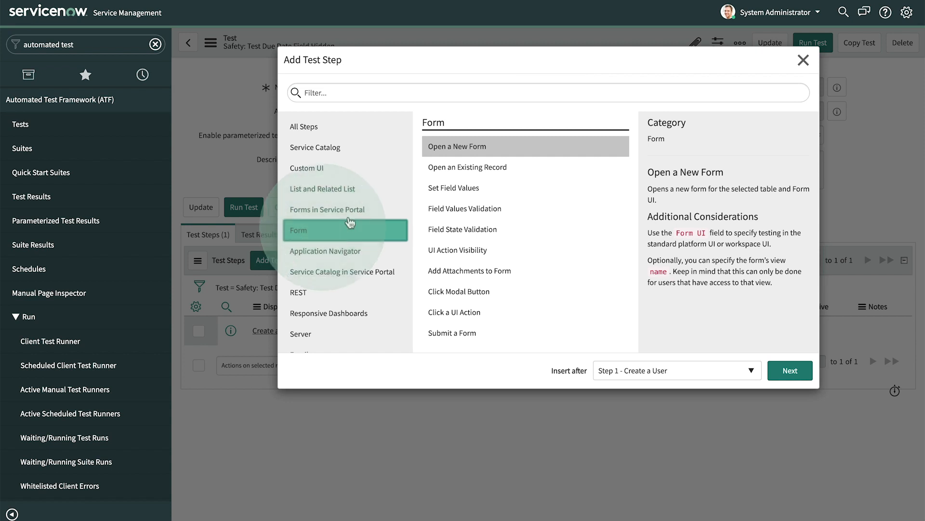
click(436, 147)
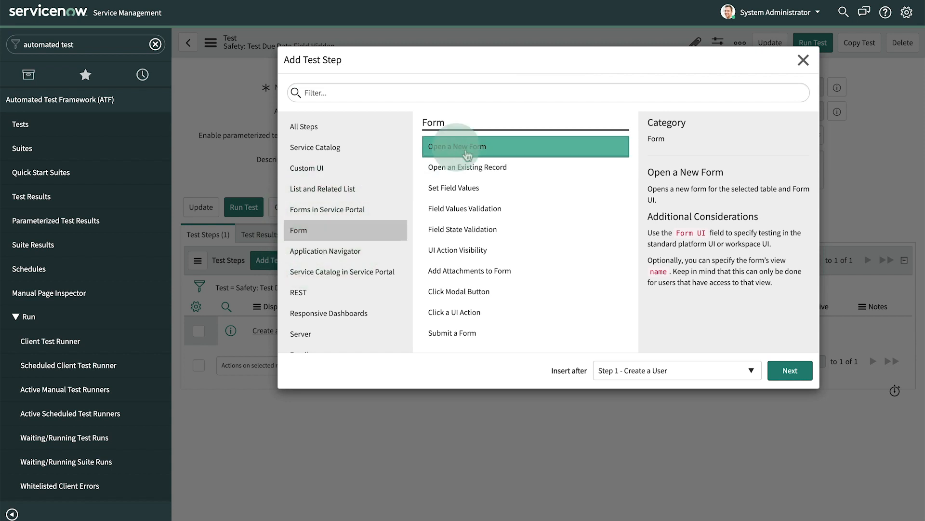
click(782, 369)
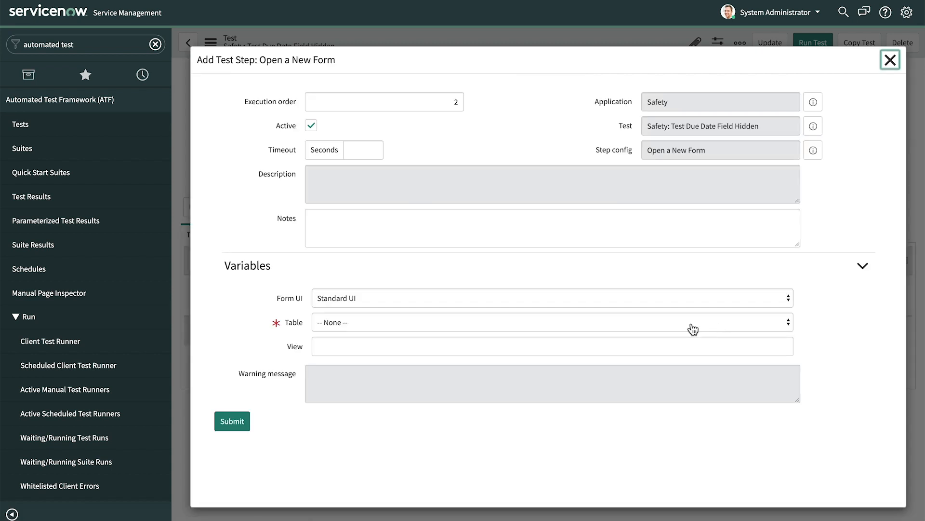
click(444, 322)
text(issue)
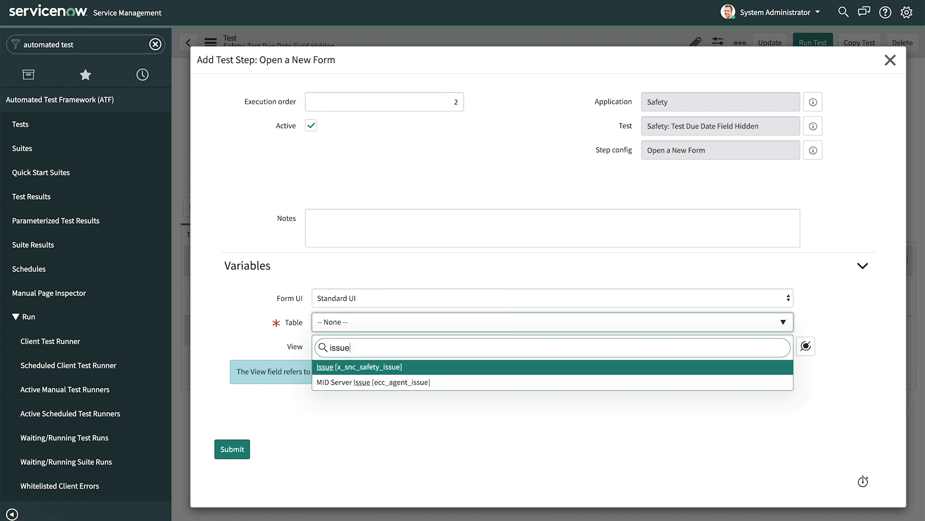
click(424, 366)
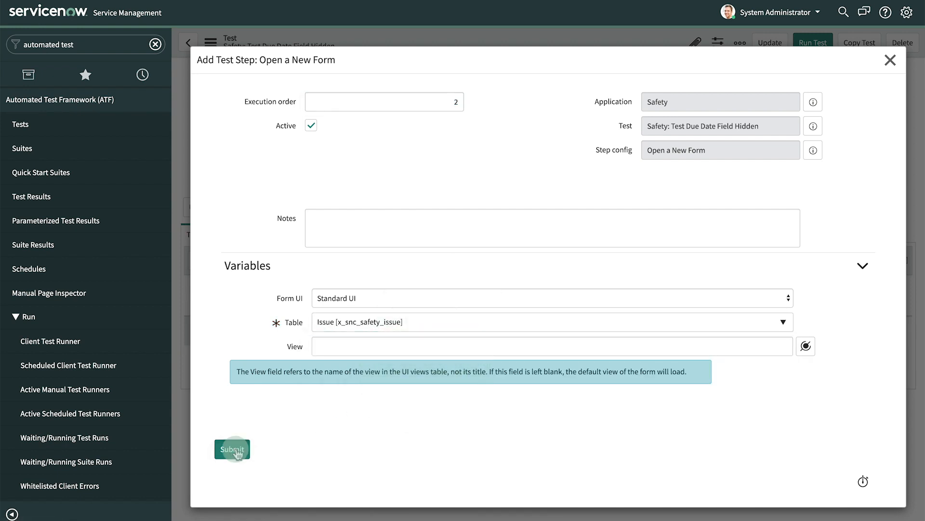
click(234, 448)
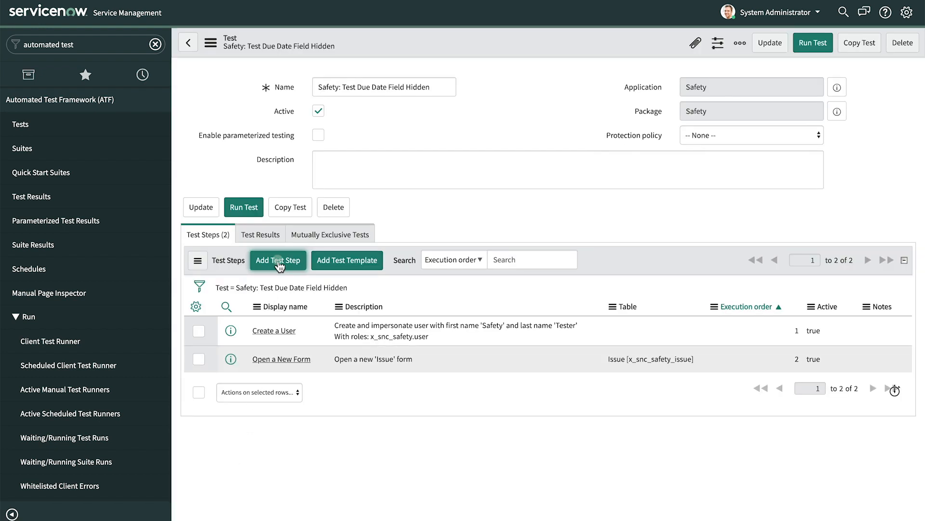
Step: Start a Set Field Values test step after the Open a New Form step and fill in the inspector's name
click(279, 265)
click(453, 188)
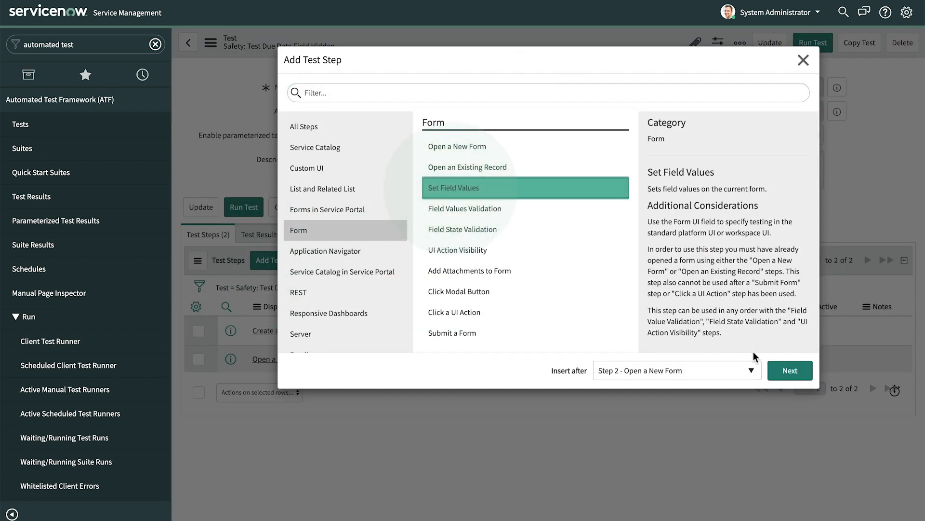
click(789, 371)
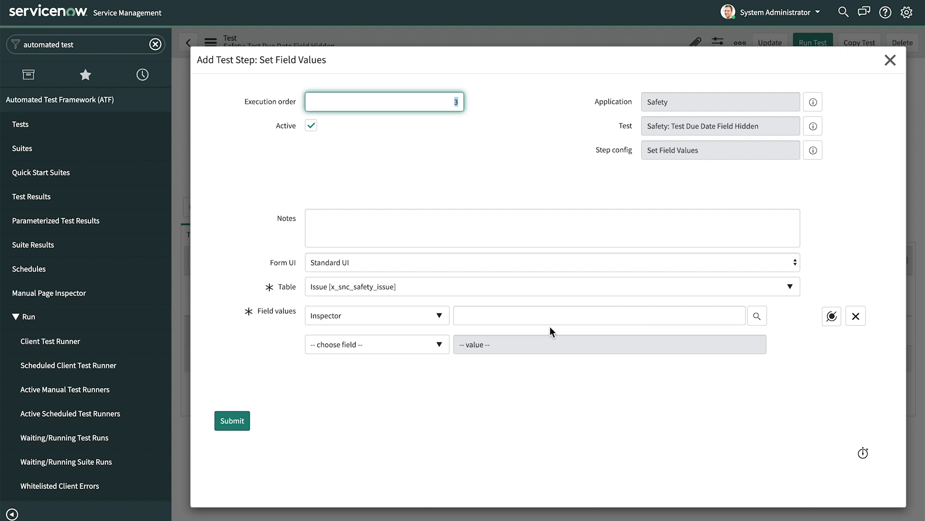
click(514, 314)
text(abel t)
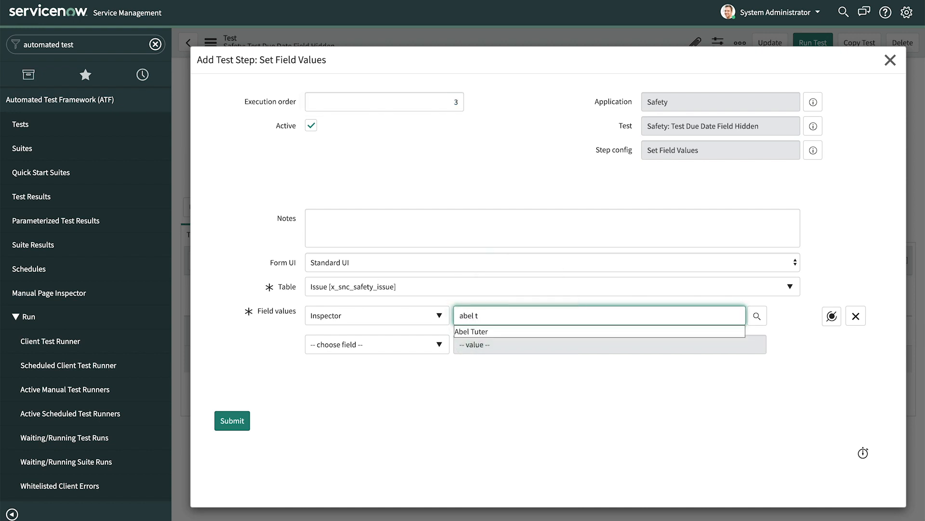
click(508, 328)
Step: Add the Category field to the field values and set it to Small
click(424, 344)
text(cat)
click(427, 309)
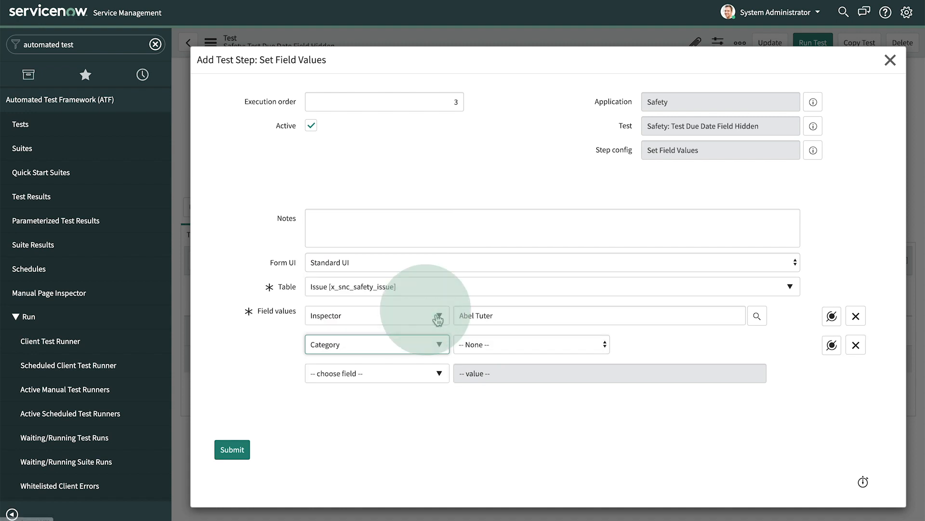
click(479, 344)
click(481, 366)
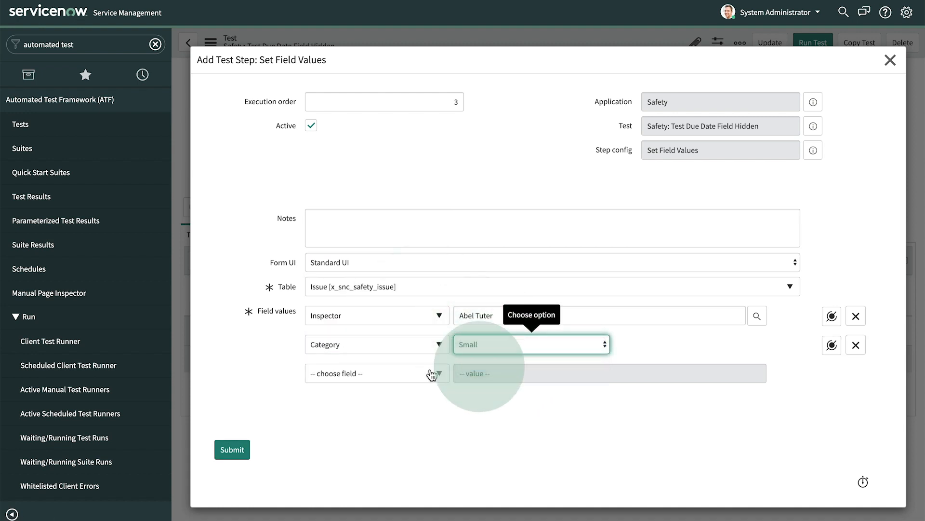
Step: Add the Short description field to the field values and set it to "Automated test"
click(422, 373)
text(short)
click(421, 350)
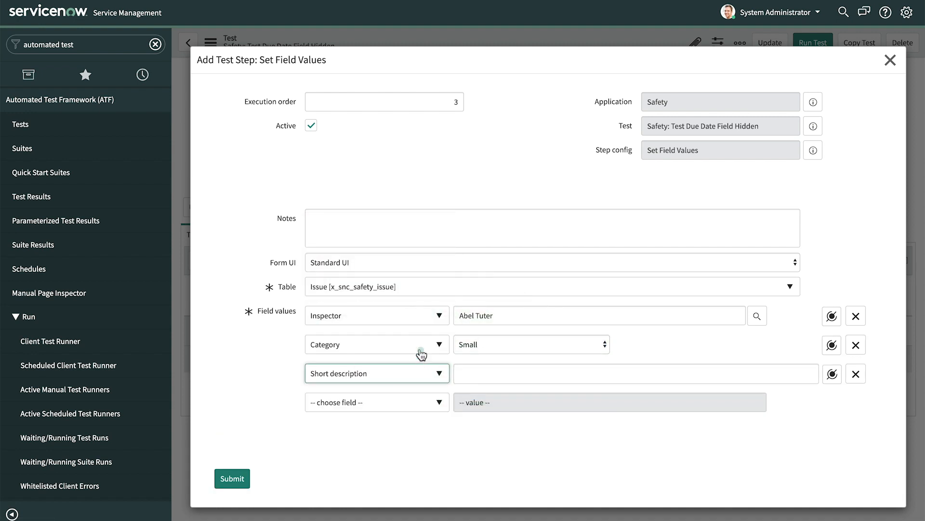
text(A)
click(482, 377)
text(utomated test)
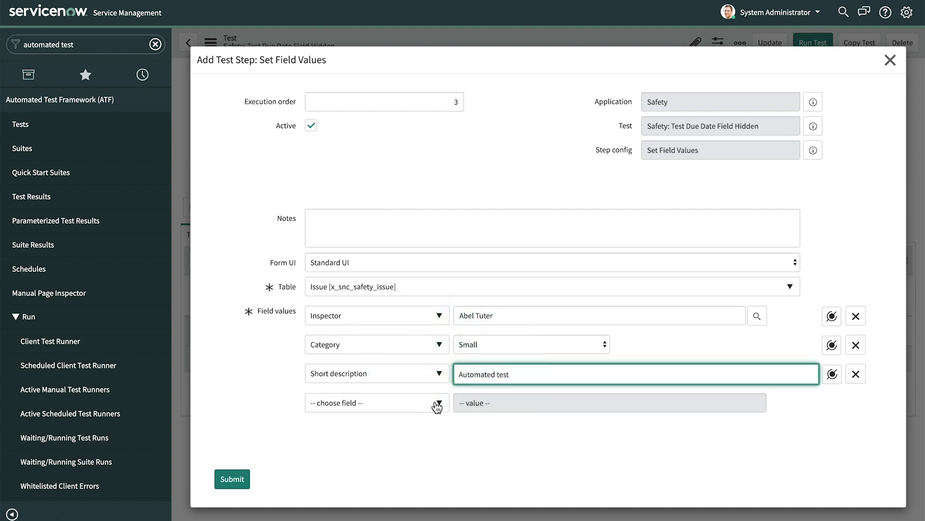
Step: Add the Location field to the field values and fill in the site's street address
click(423, 403)
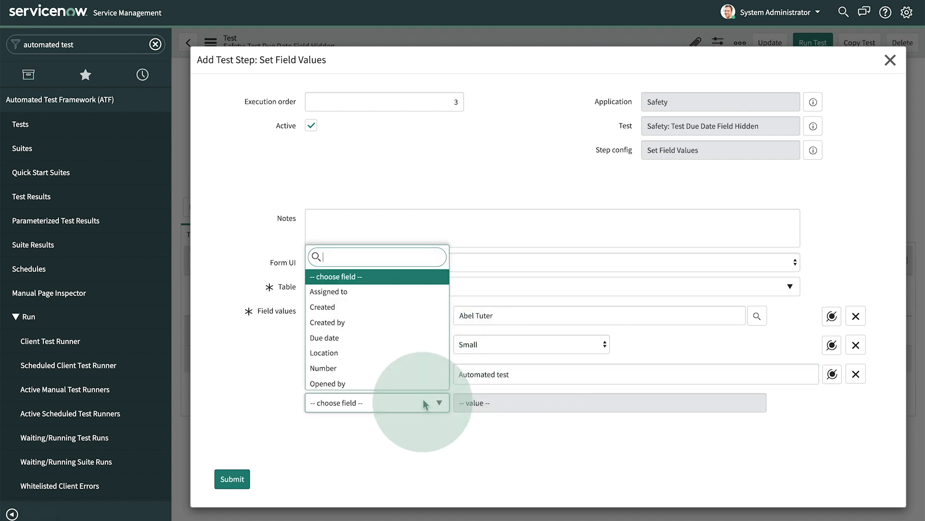
click(422, 353)
click(477, 407)
text(1)
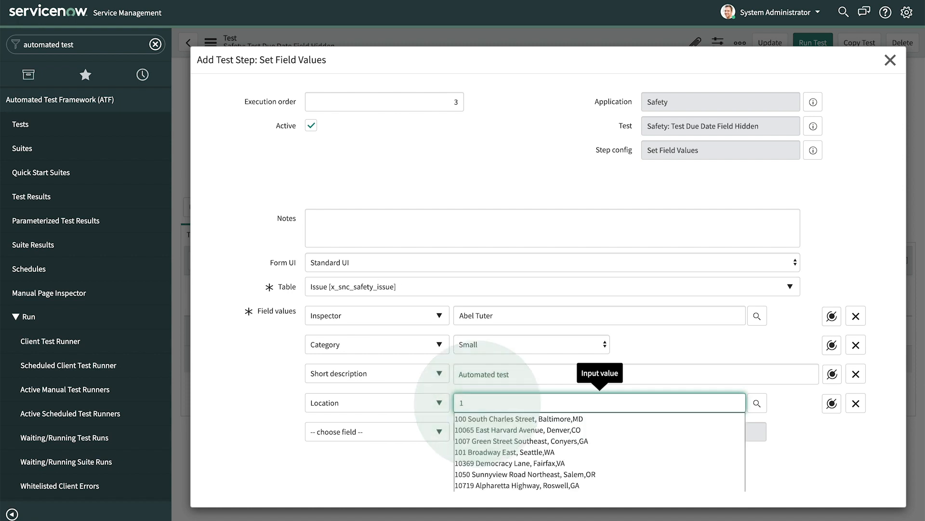
click(479, 442)
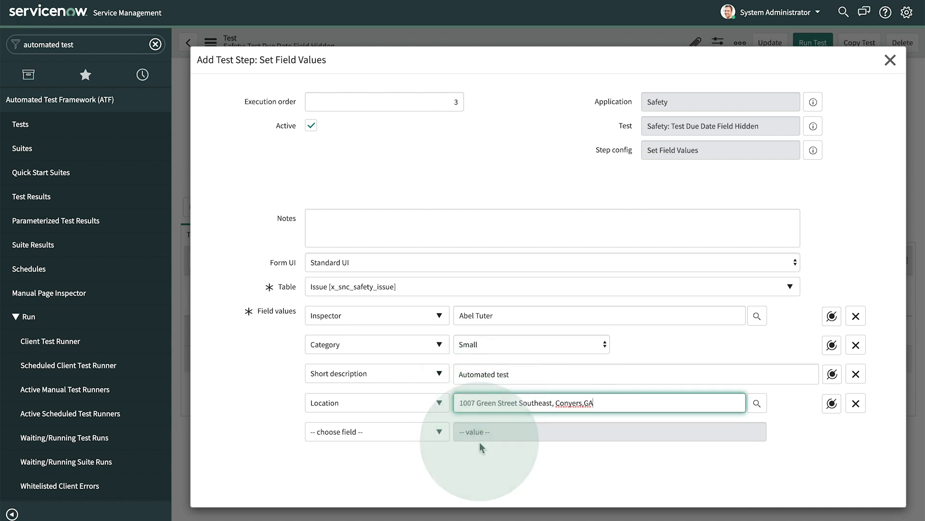
Step: Add the Opened by field and map its value to the User output of Step 1: Create a User
click(418, 432)
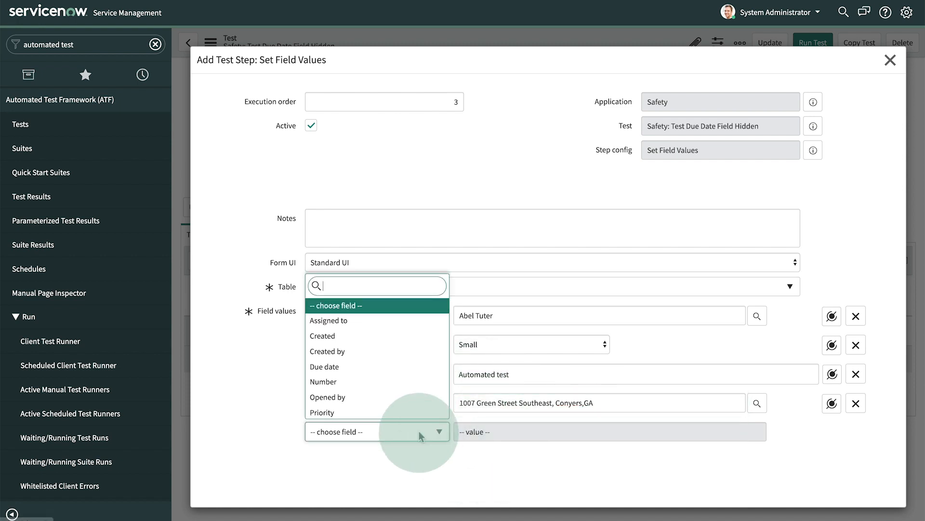
click(399, 397)
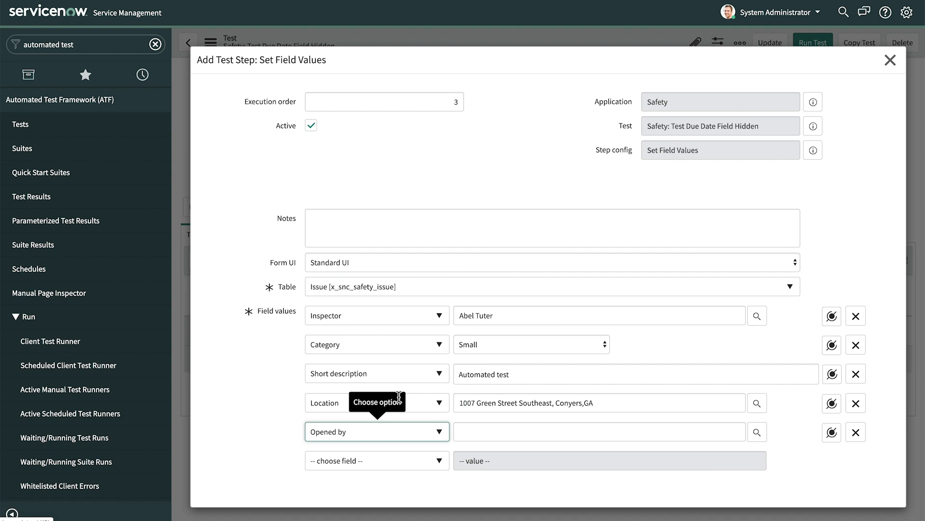
click(832, 433)
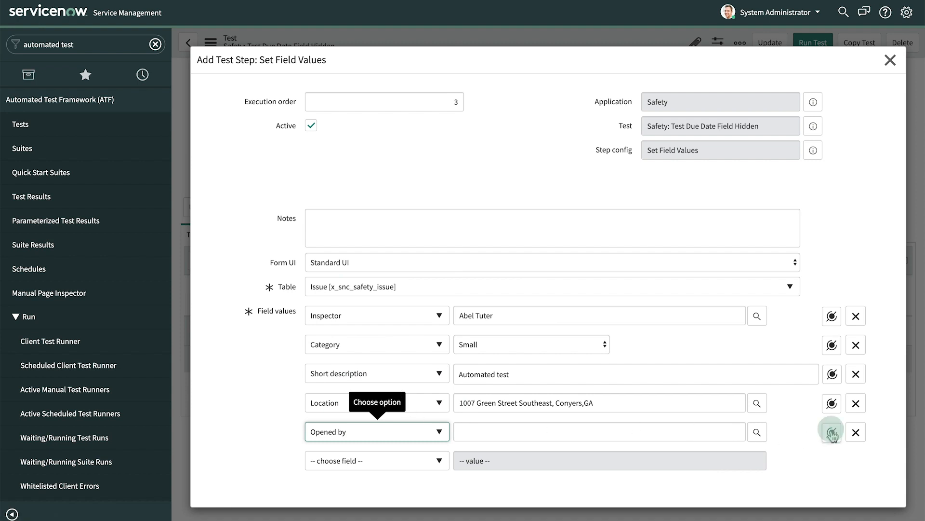
click(841, 284)
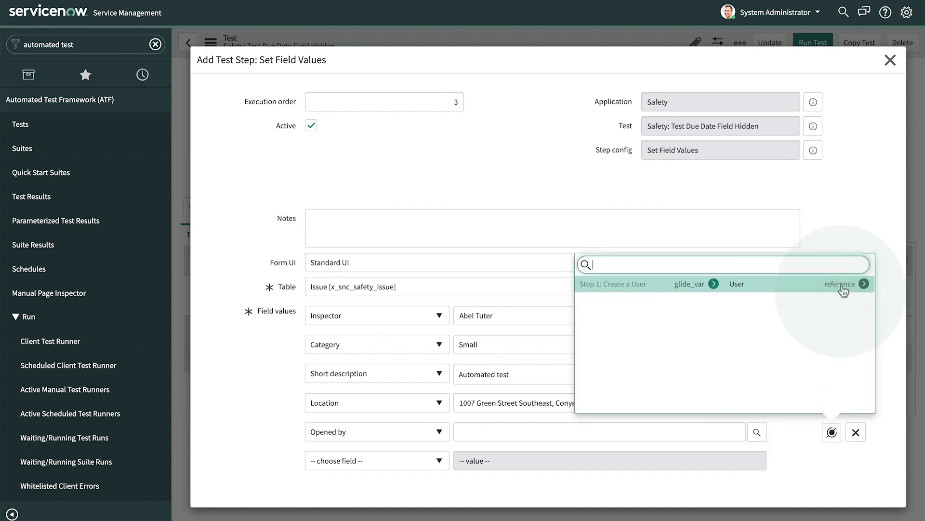
click(797, 287)
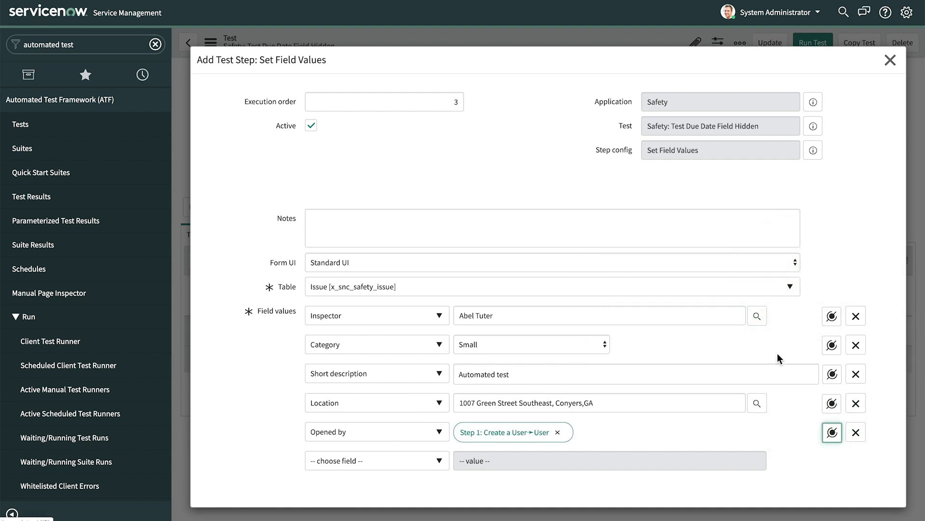
Step: Submit the Set Field Values step and start adding a Field State Validation step after it
scroll(784, 453, down, 2)
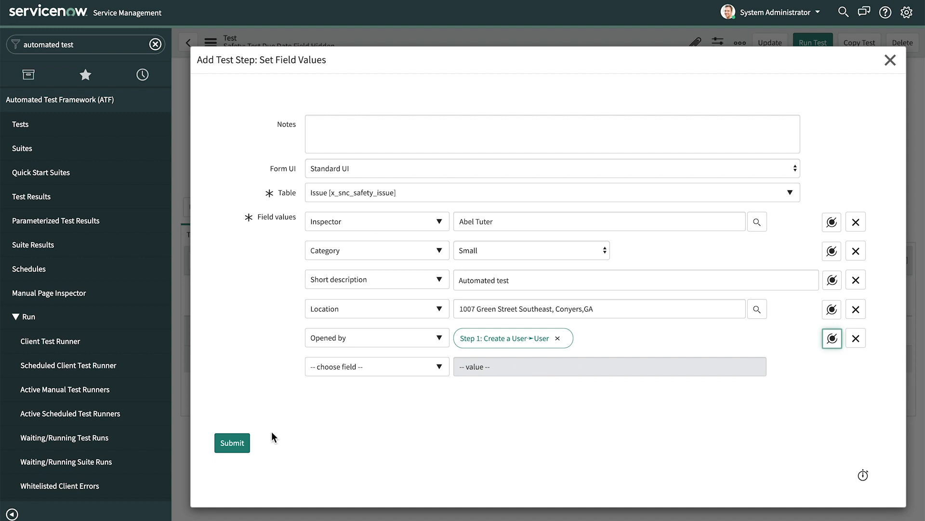
click(236, 440)
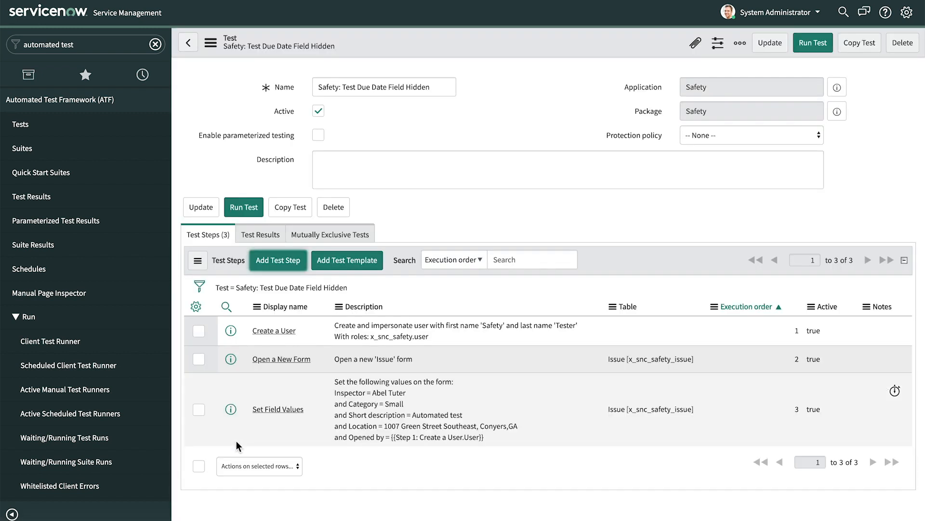
click(288, 265)
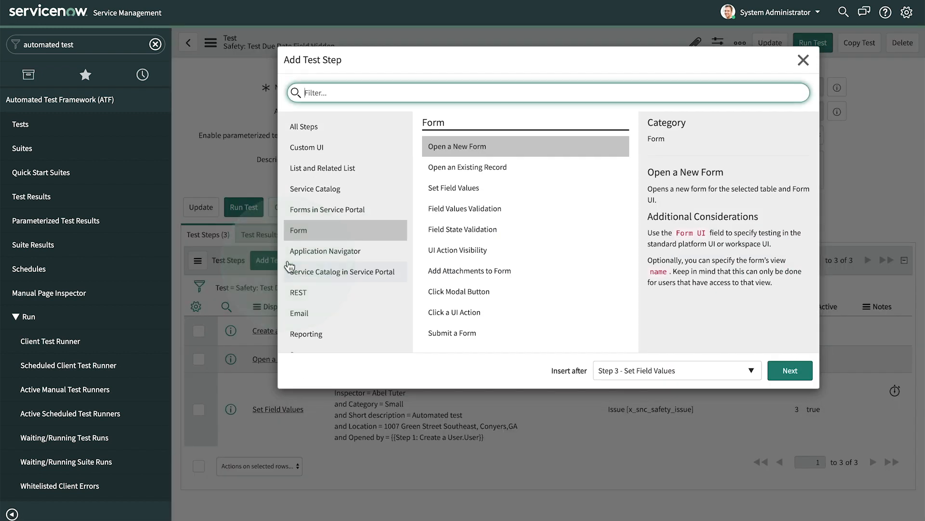
click(454, 232)
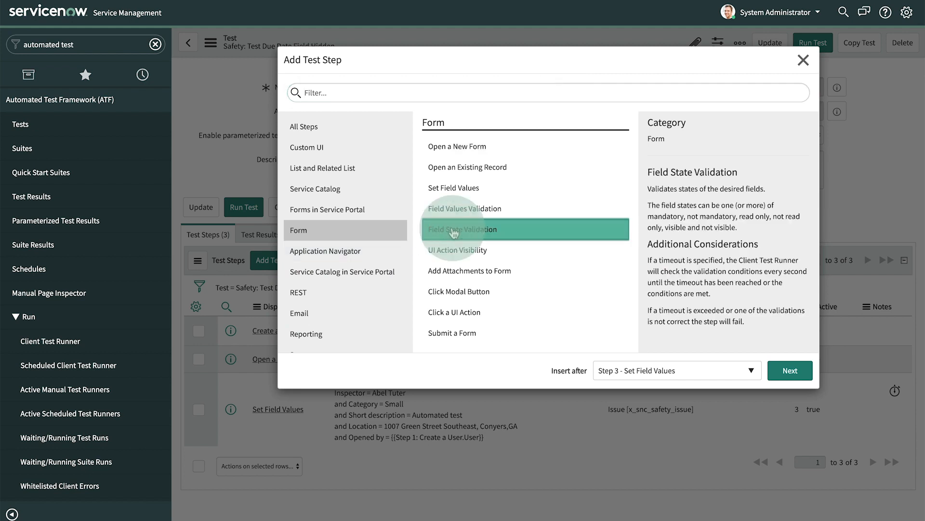
click(790, 371)
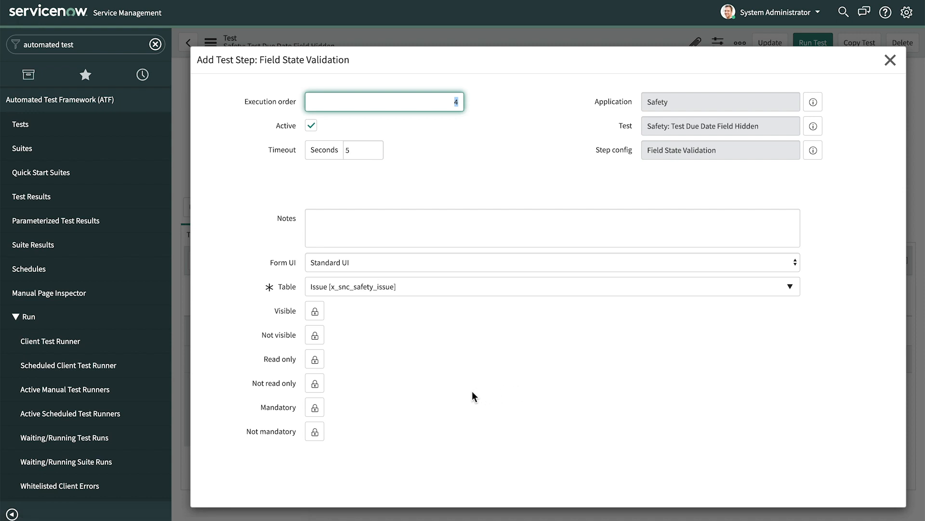
Step: Set Due date as a Not visible field in the Field State Validation step and submit the step
click(315, 335)
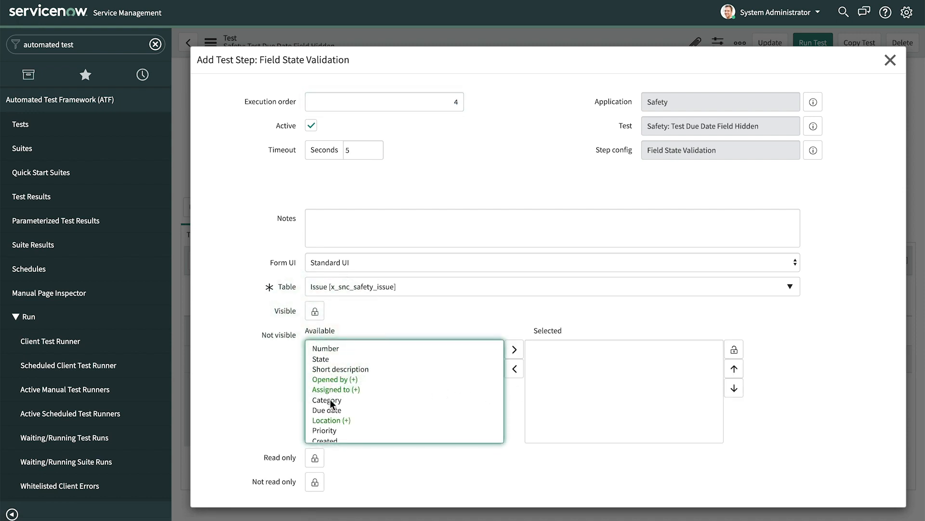
click(329, 409)
click(515, 349)
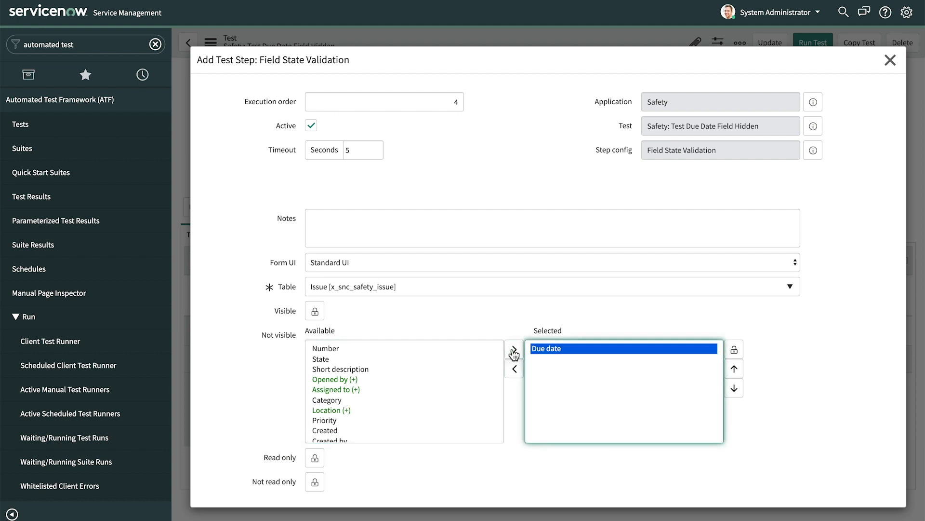
scroll(506, 442, down, 3)
click(230, 463)
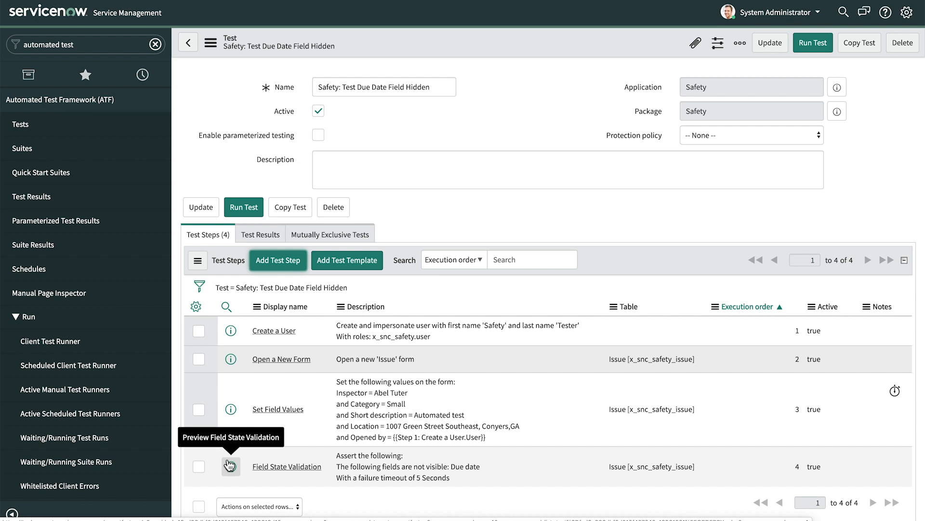
Step: Run the test in a new test runner, close the run summary and open the run's entry in the test results
click(245, 208)
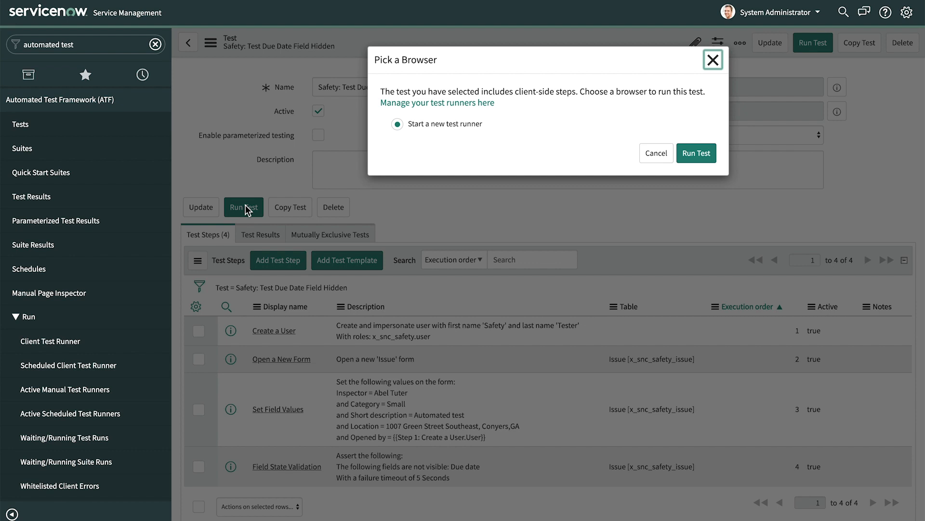
click(694, 152)
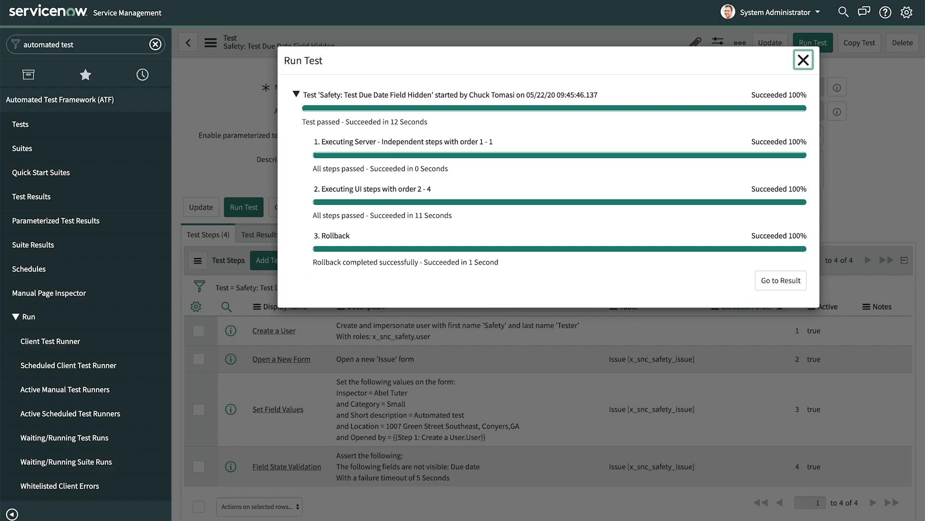
click(803, 59)
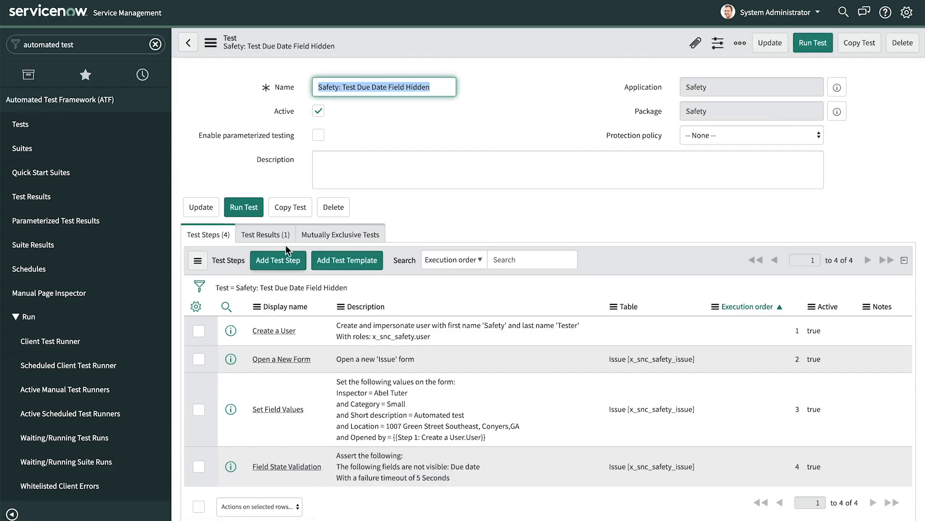
click(263, 235)
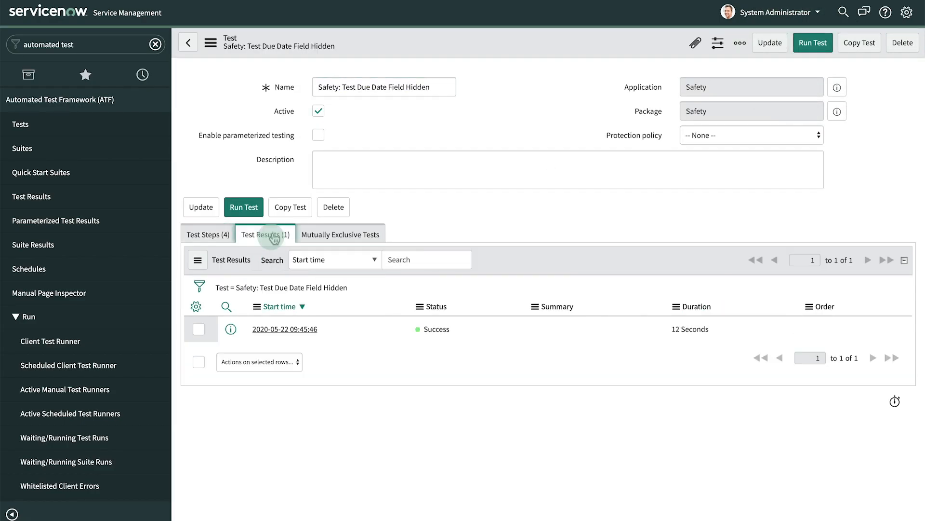
click(289, 329)
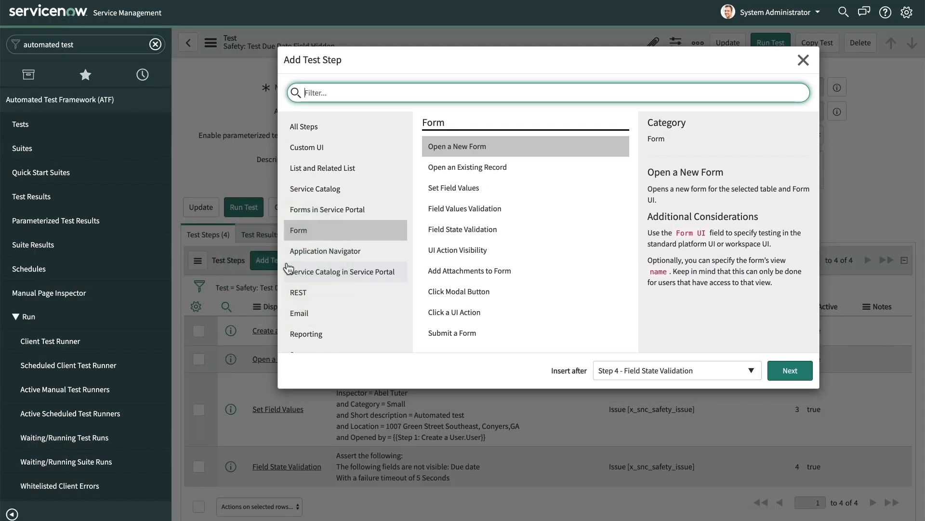
Step: Add a Set Field Values step after Step 4 that sets Category to Big, and submit it
click(474, 193)
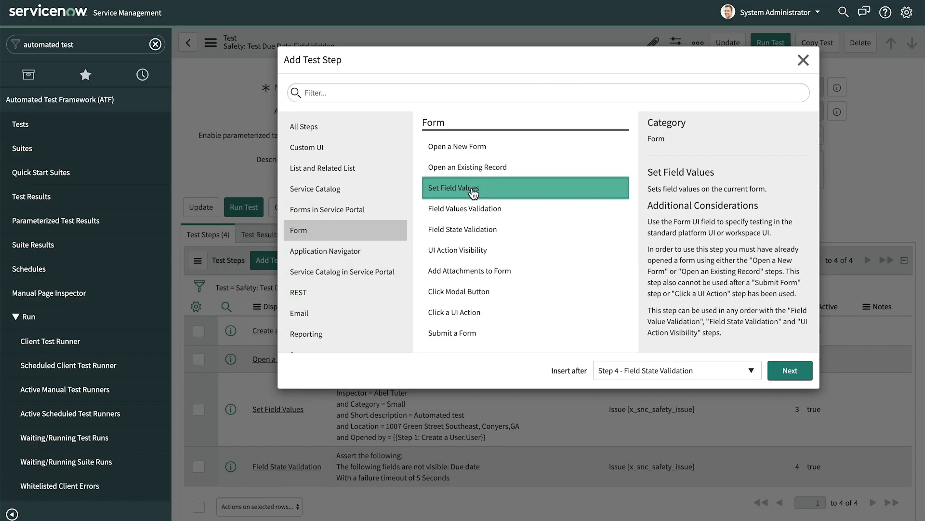
click(796, 370)
click(427, 314)
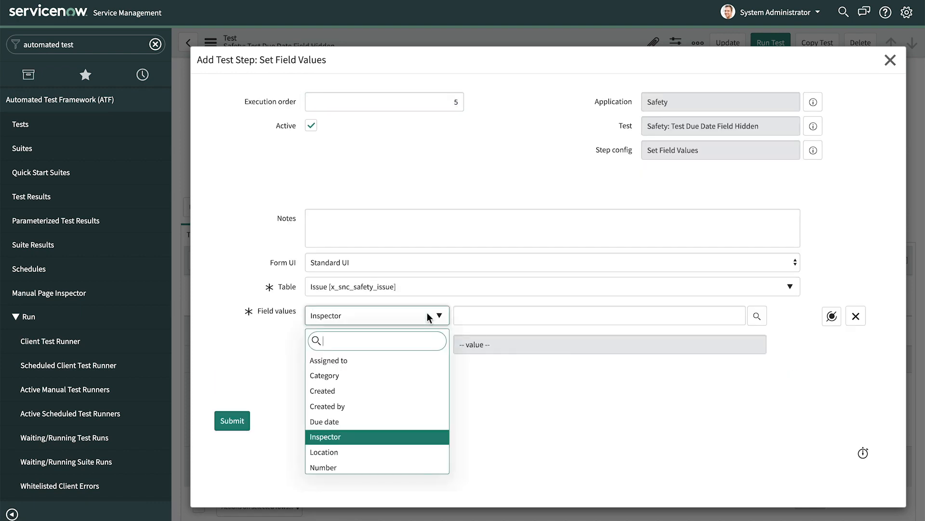
text(cat)
click(389, 359)
click(487, 316)
click(488, 325)
click(235, 419)
Step: Add a Field State Validation step at the end of the test that checks Due date is visible, and submit it
click(279, 260)
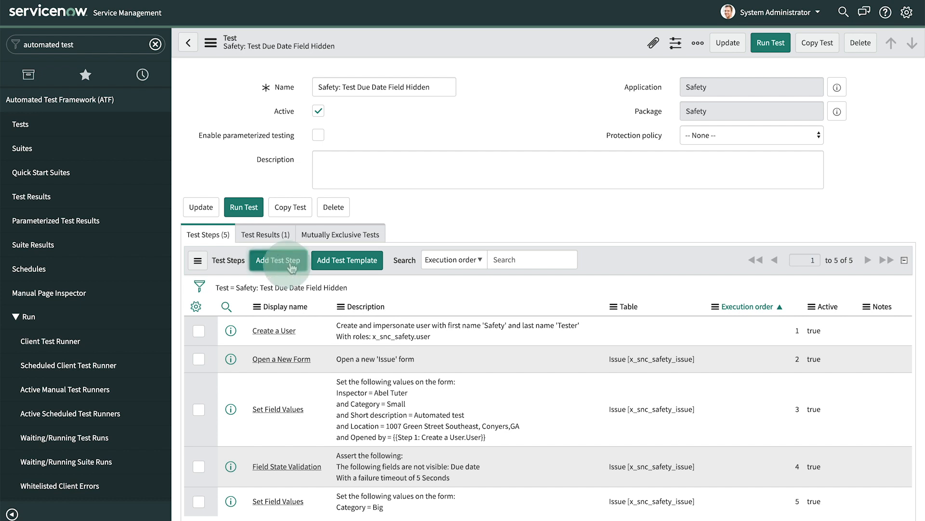
click(236, 249)
click(516, 226)
click(794, 369)
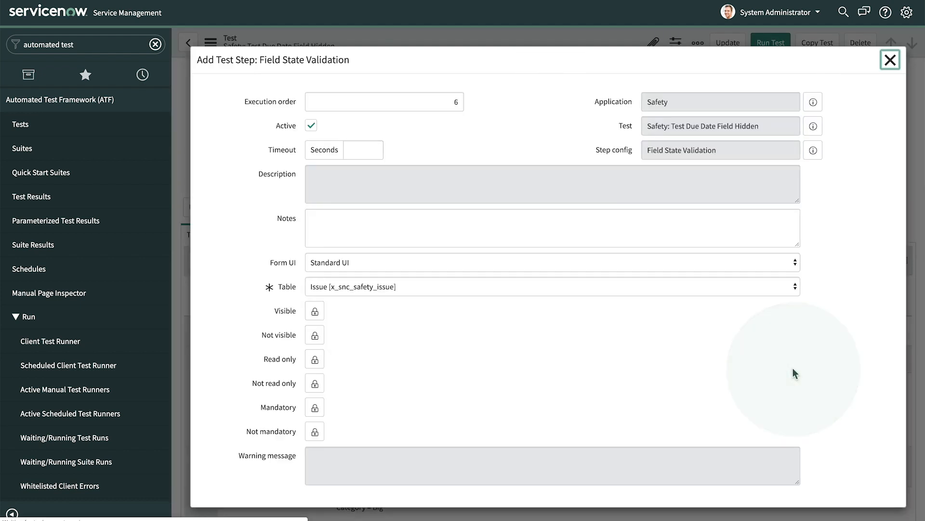
click(316, 311)
double_click(333, 383)
scroll(621, 436, down, 3)
click(243, 443)
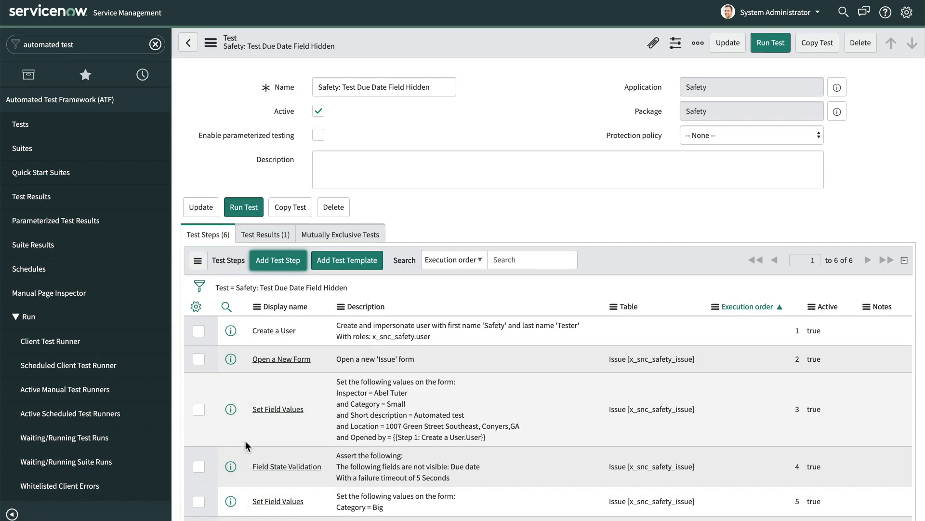
click(318, 484)
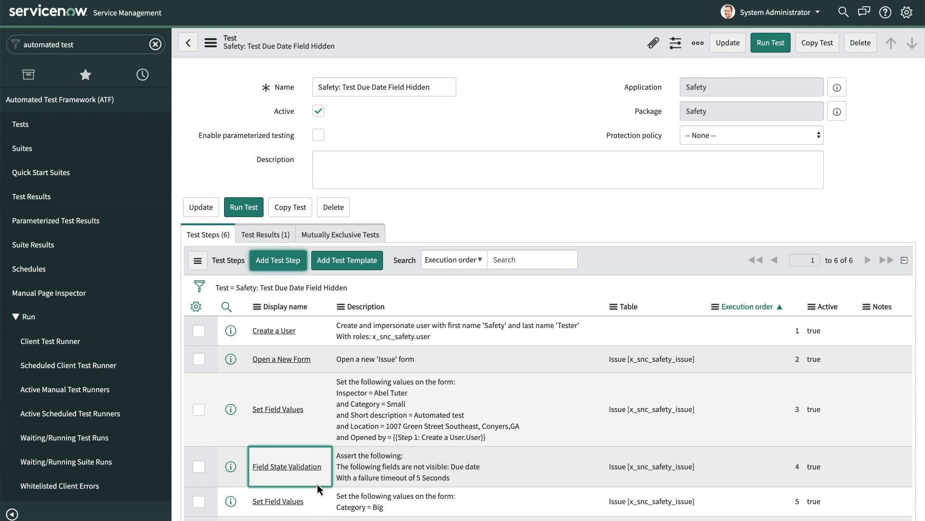
Step: Start a new test suite record named "Safety issue tests"
click(46, 154)
click(252, 42)
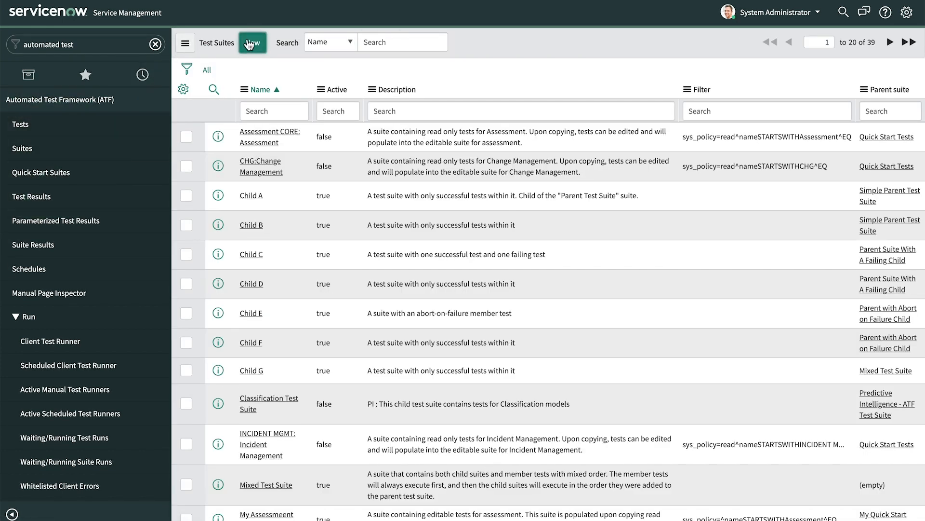
text(Safety issue tests)
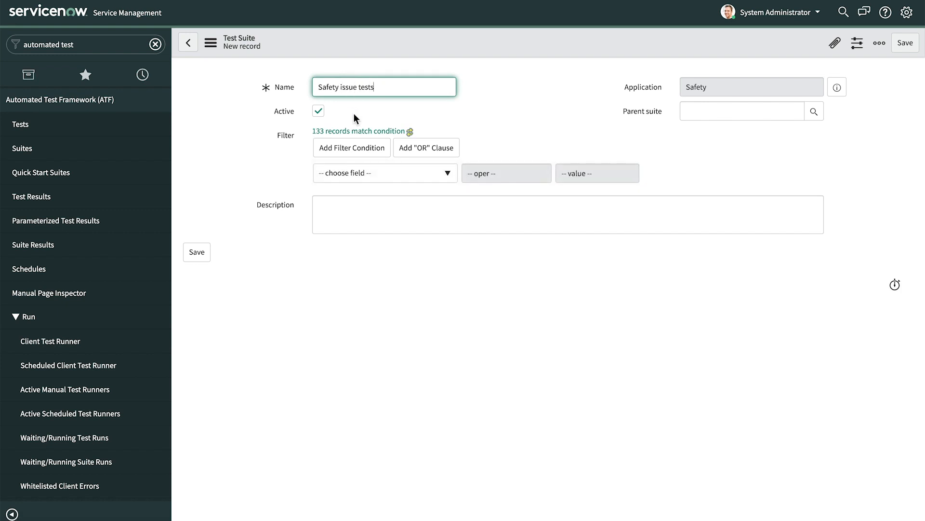
Step: Filter the suite to tests whose Name starts with "Safety:"
click(360, 174)
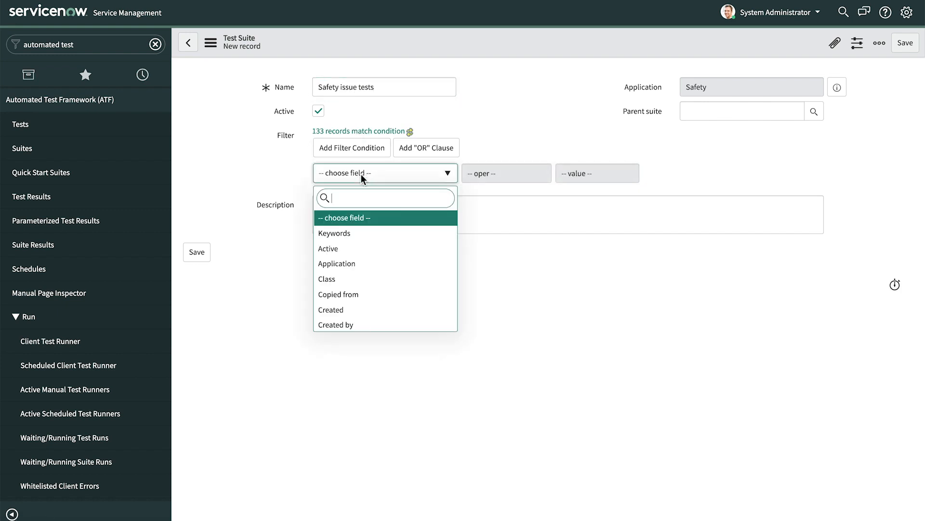
text(name)
click(366, 235)
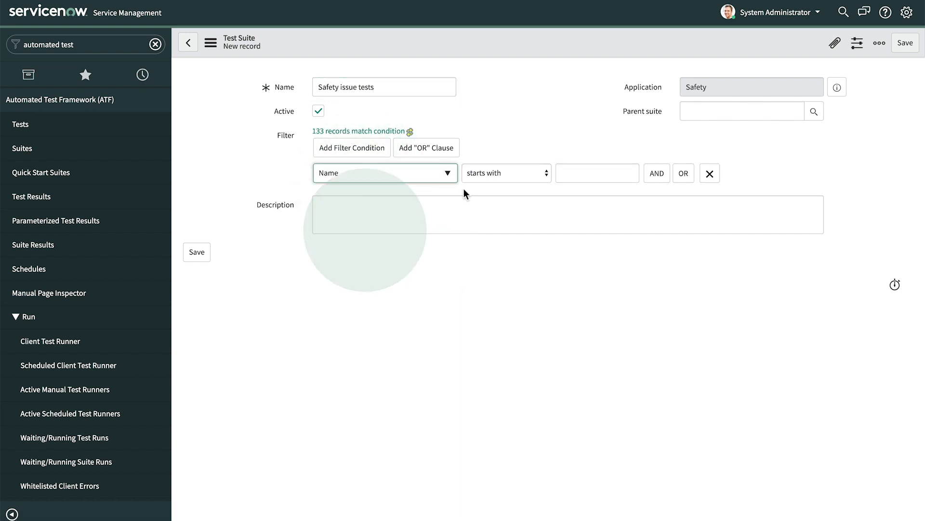
click(574, 173)
text(Safety:)
Step: Set the suite's description to "Run all safety issue tests" and save the record
click(412, 204)
text(Run all safety issue tests)
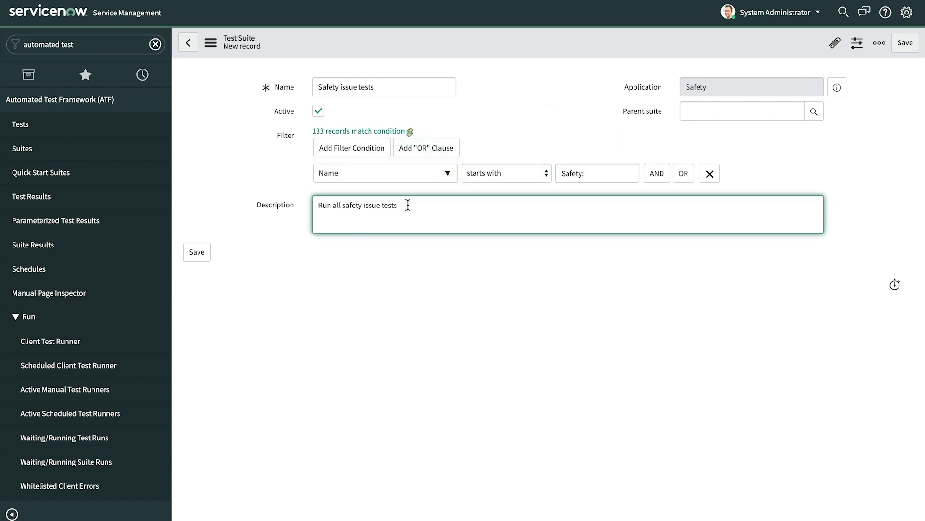
click(198, 252)
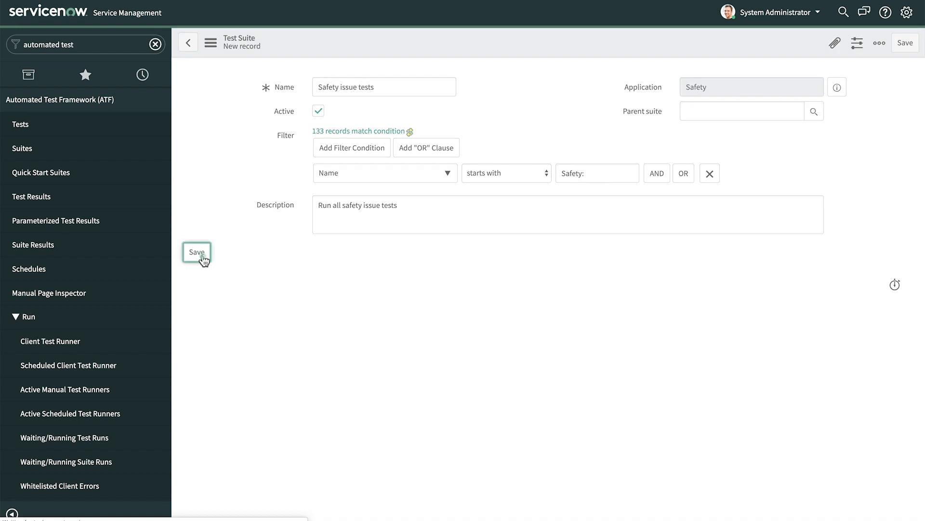